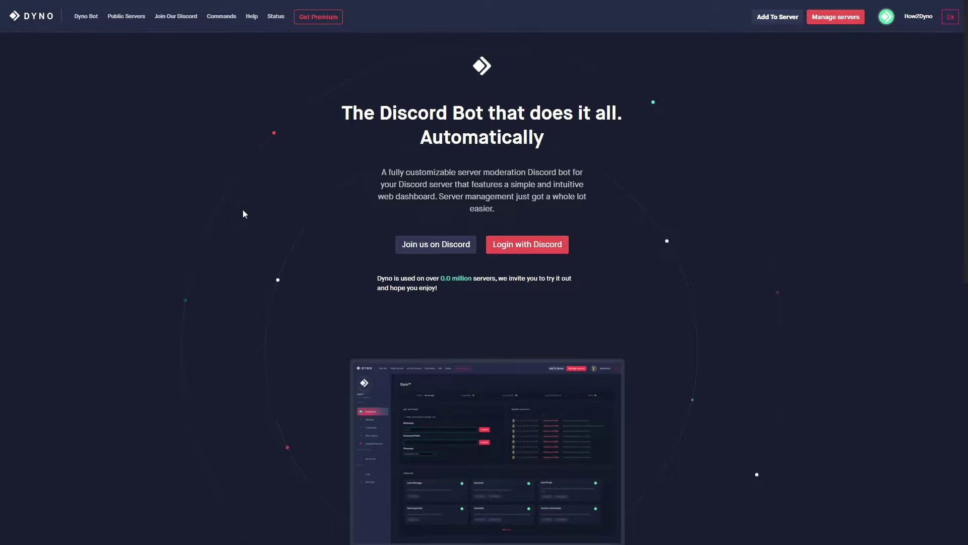
Step: Go to the How2Dyno server's dashboard from Manage servers and show its Modules page
left_click(817, 17)
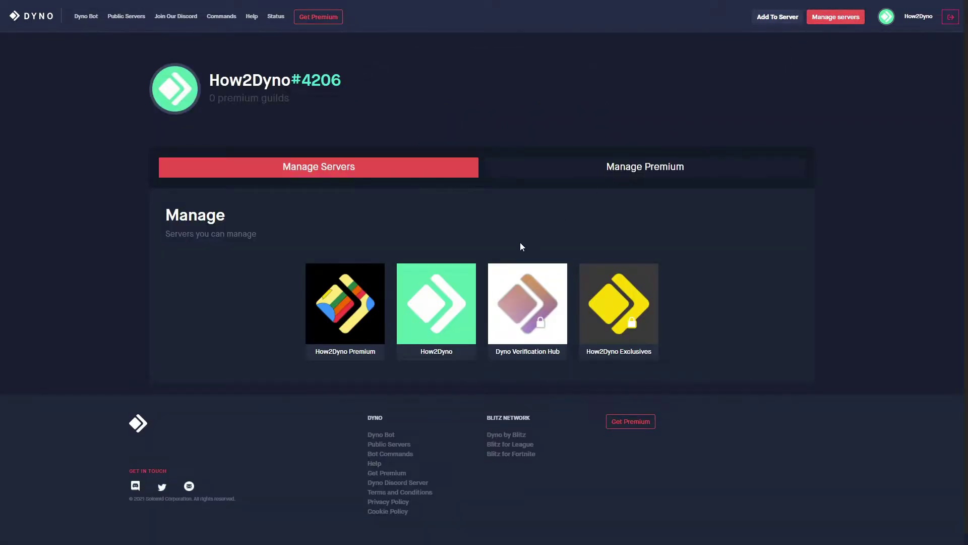
left_click(456, 282)
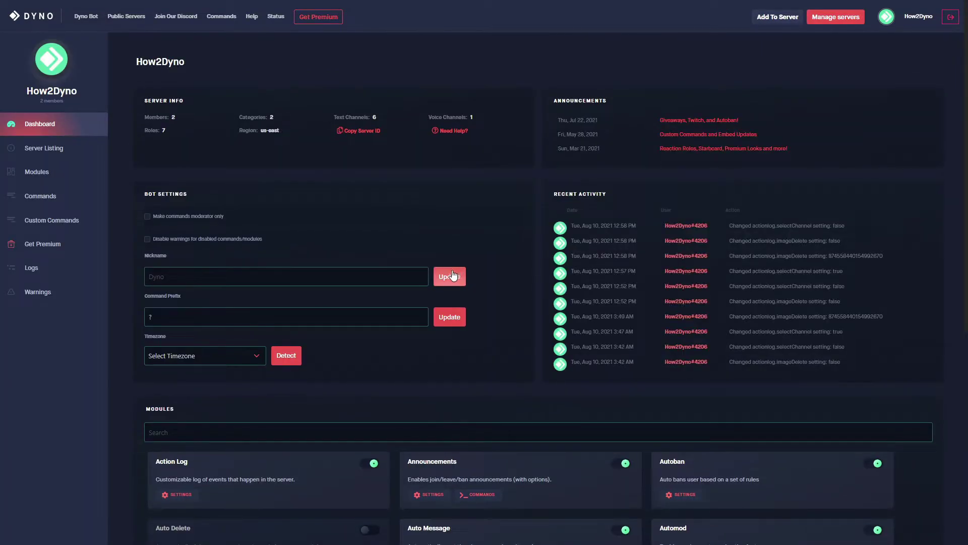
left_click(83, 172)
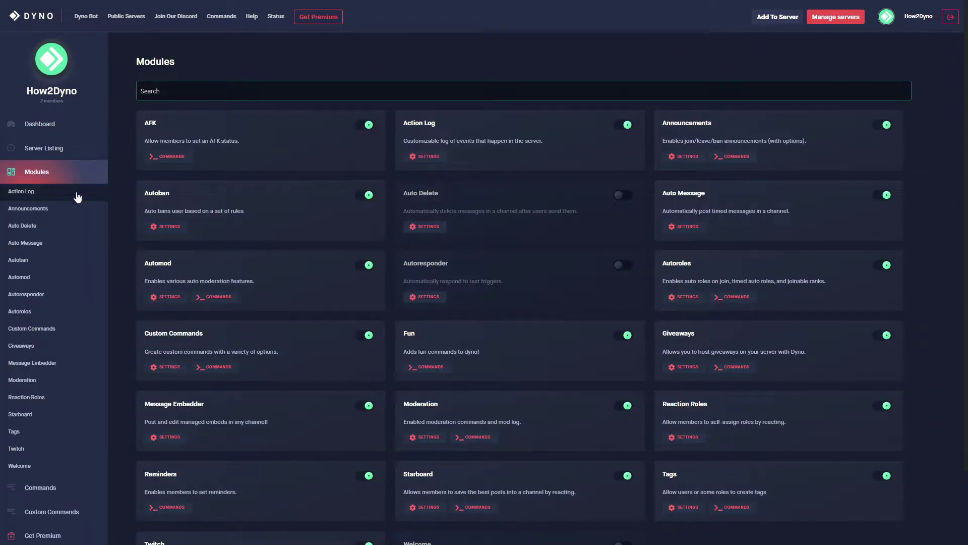
Step: Open the Action Log module's settings from the sidebar
left_click(76, 195)
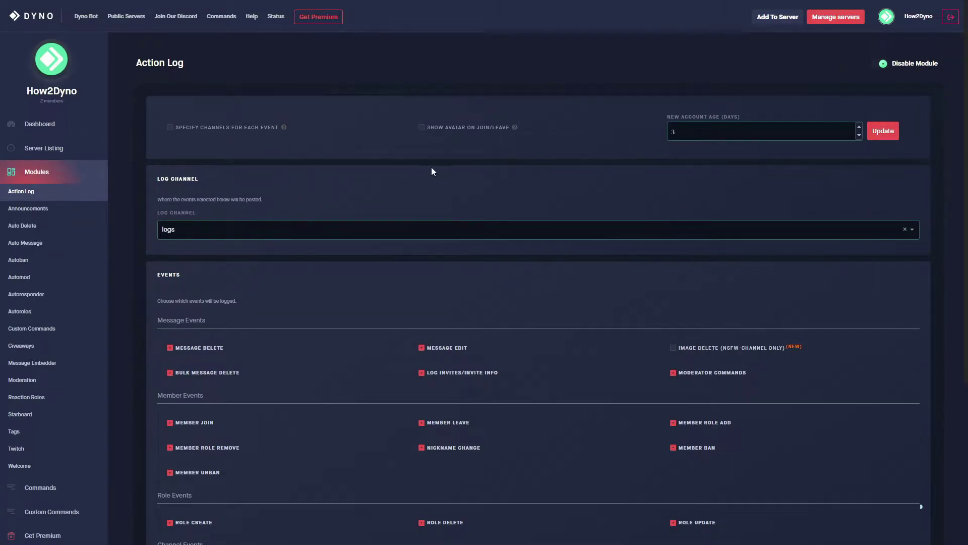
scroll(430, 168, "down", 2)
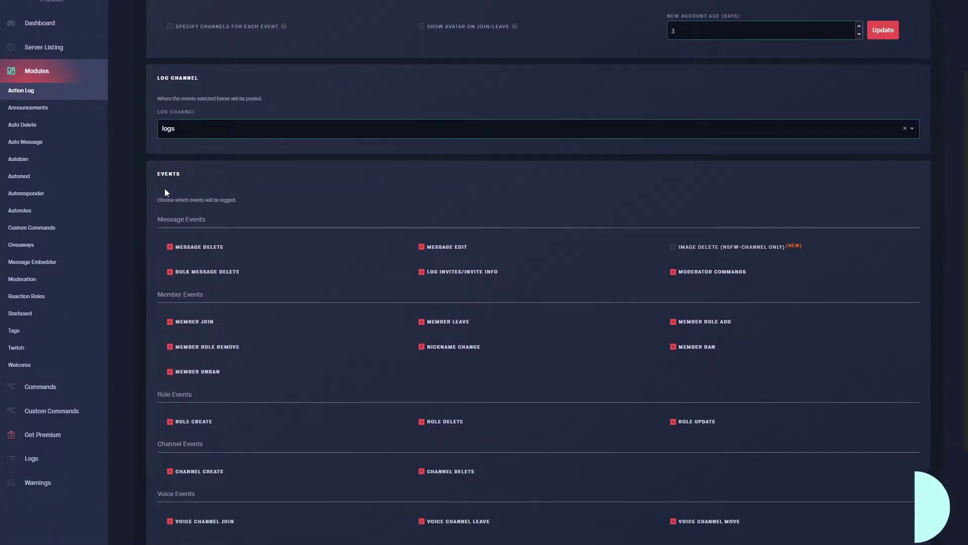
scroll(206, 229, "down", 1)
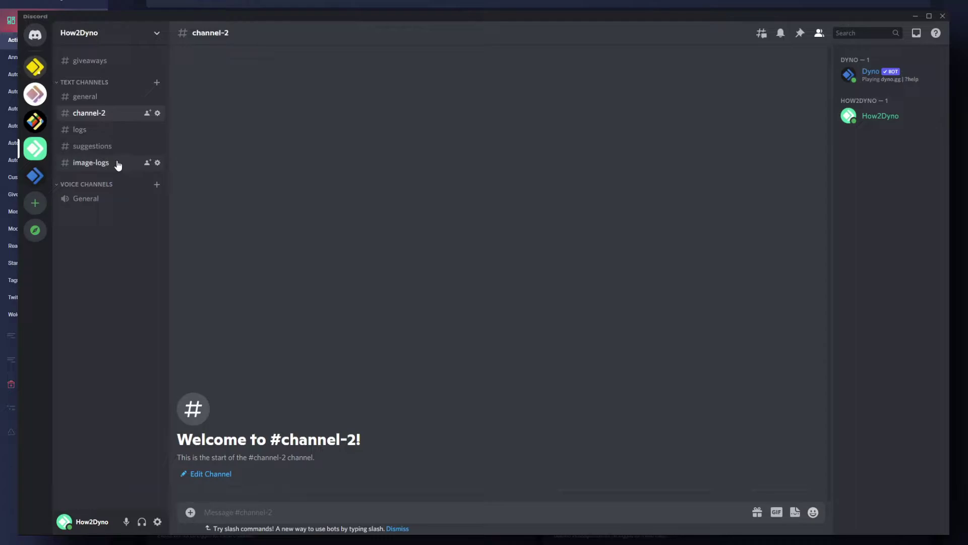
Step: Turn on NSFW Channel for #image-logs, save, and return to its chat
left_click(115, 166)
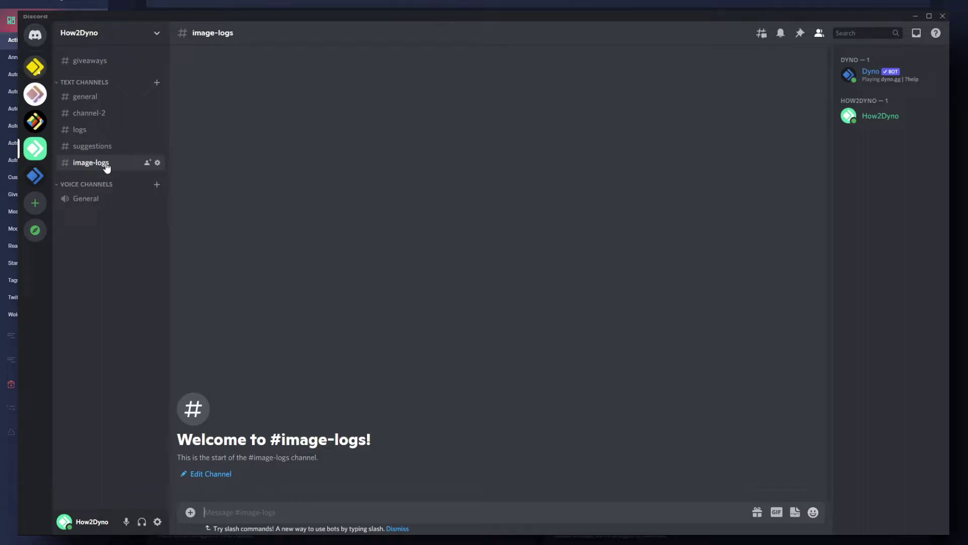
left_click(157, 163)
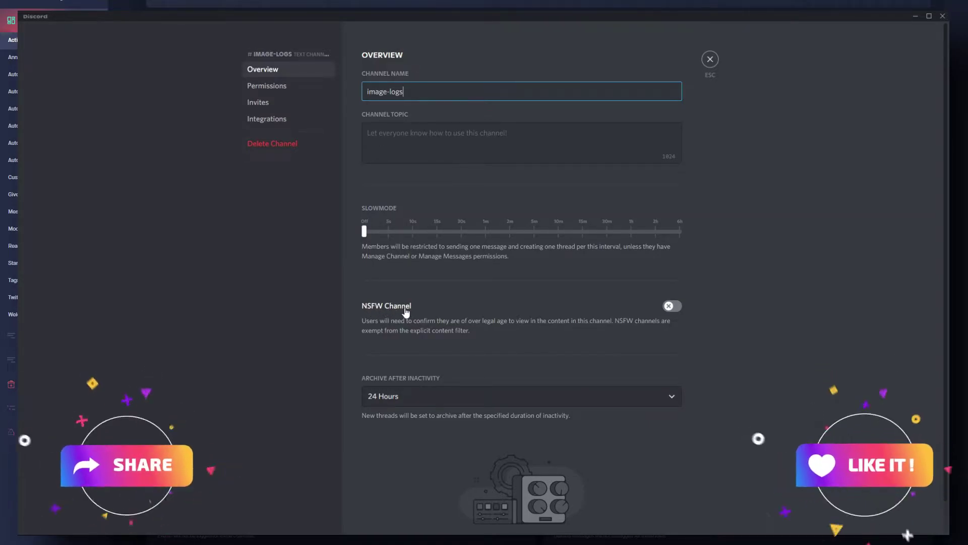
left_click(672, 306)
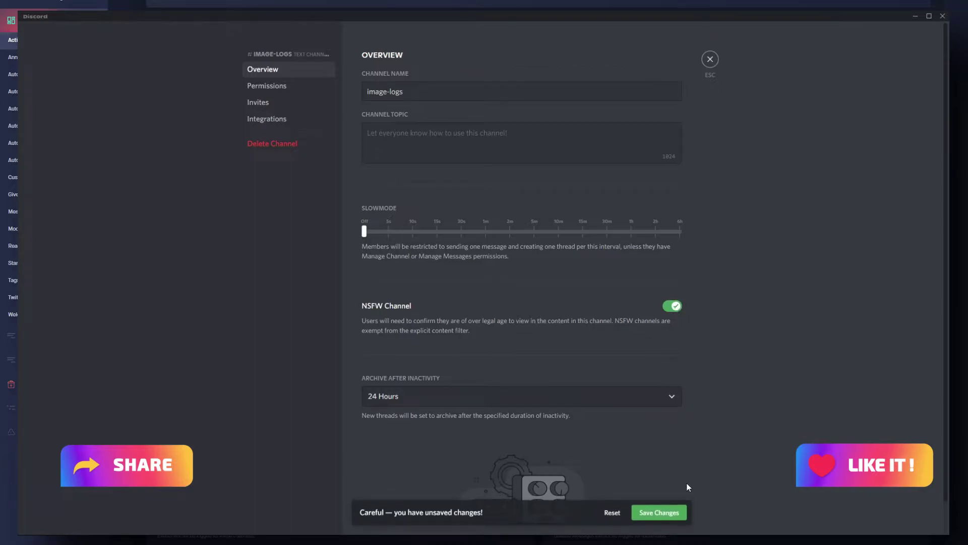
left_click(658, 513)
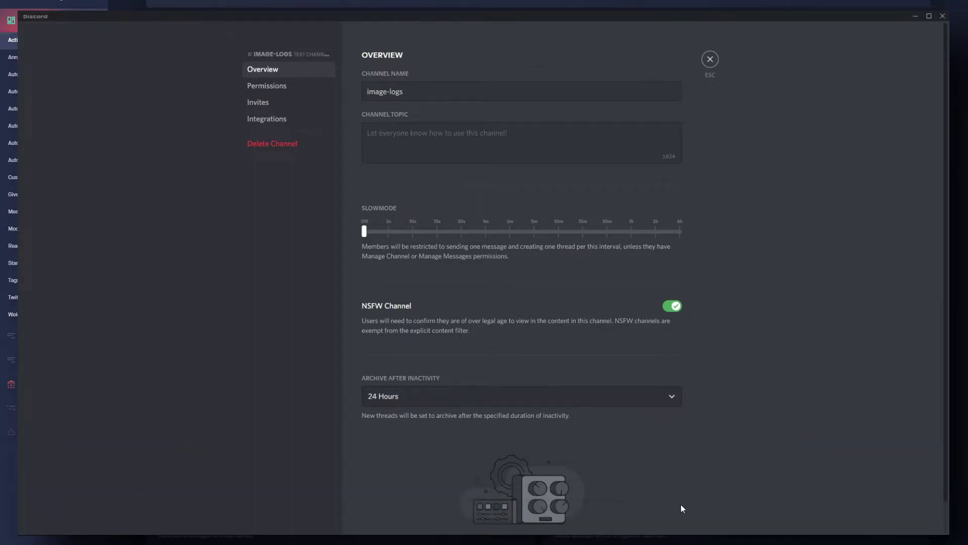
key("Escape")
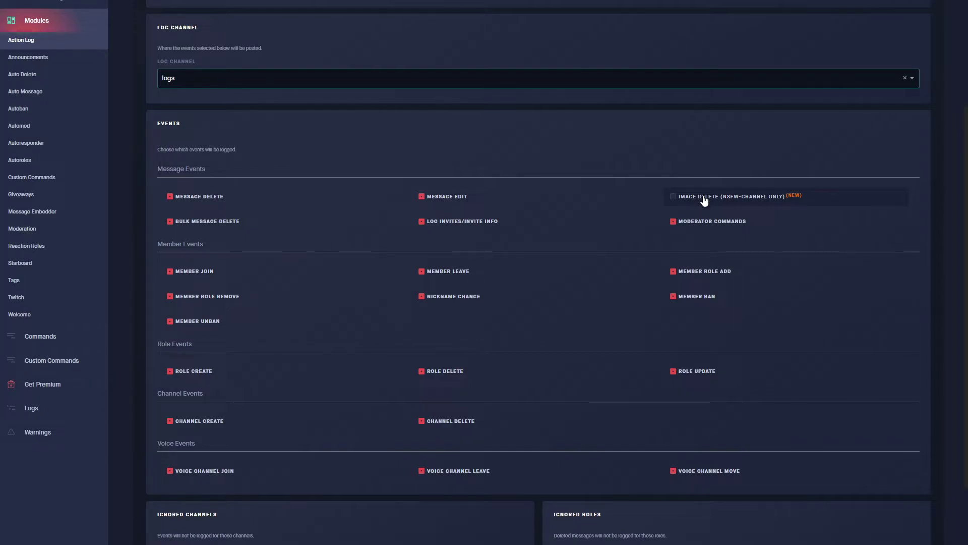
left_click(704, 199)
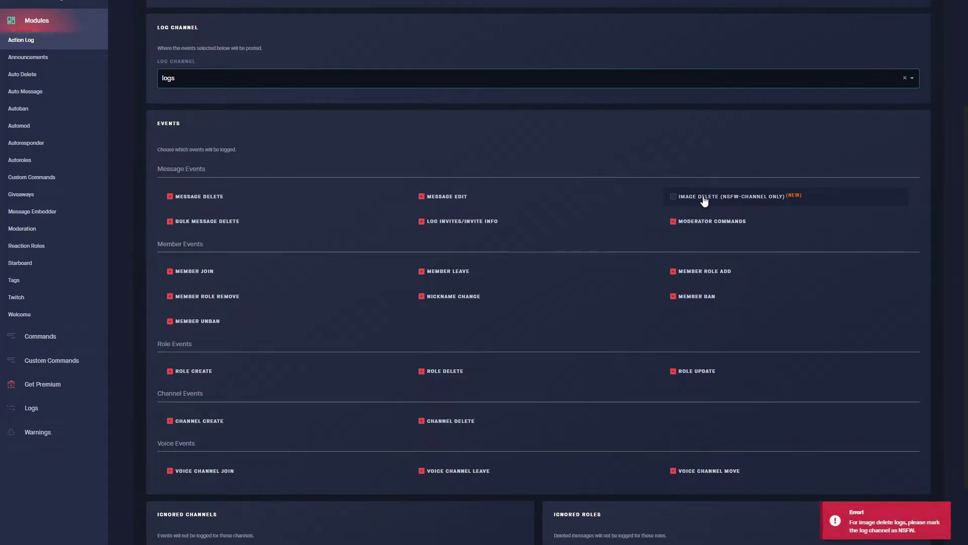
left_click(850, 530)
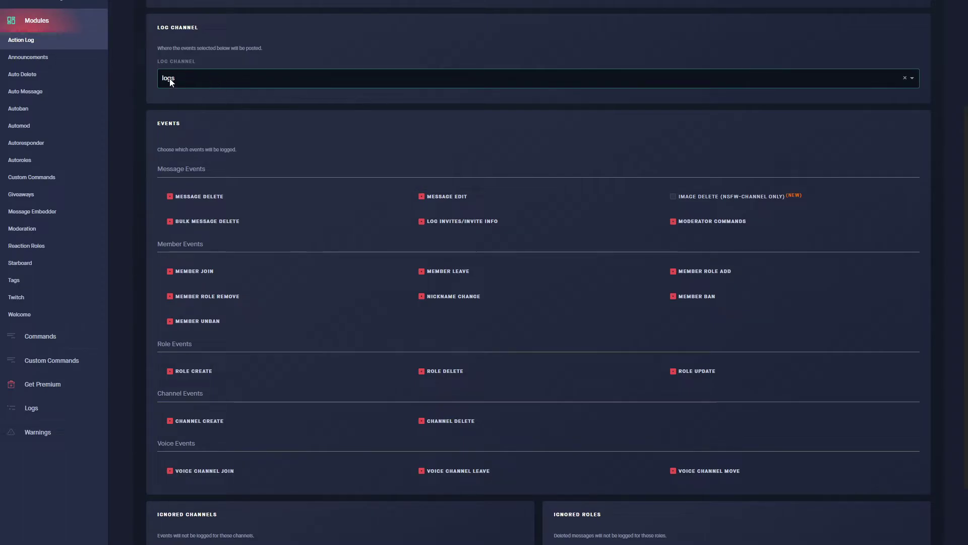
scroll(250, 135, "up", 3)
scroll(238, 117, "up", 2)
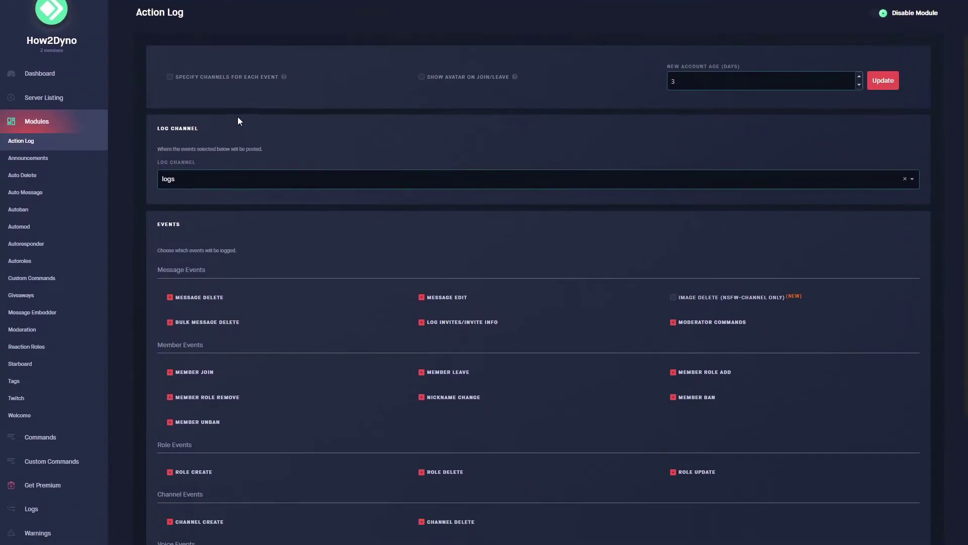
left_click(215, 78)
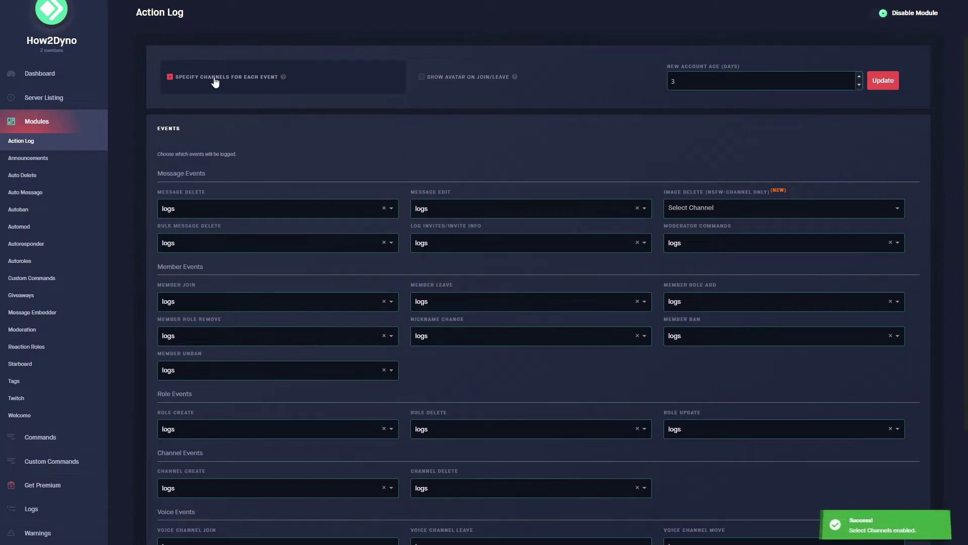
left_click(704, 206)
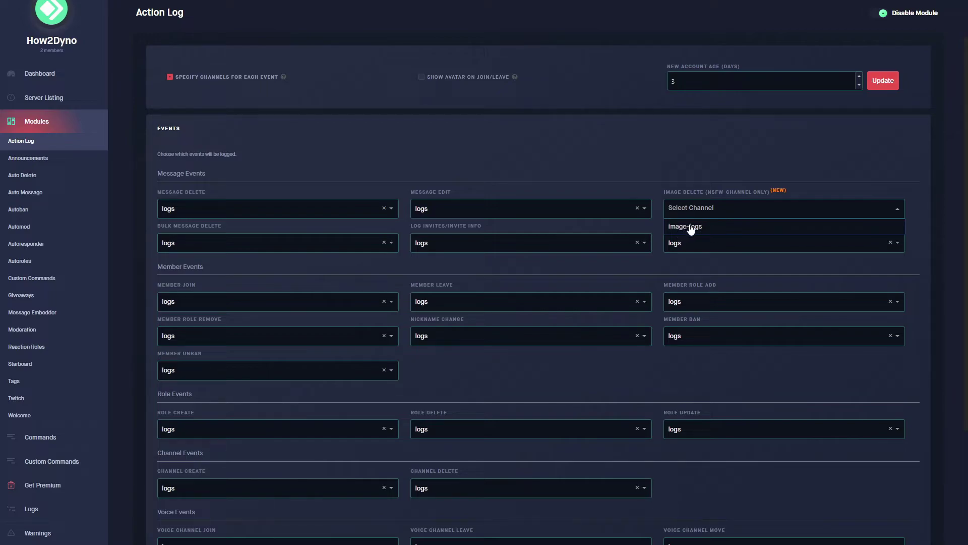
left_click(685, 226)
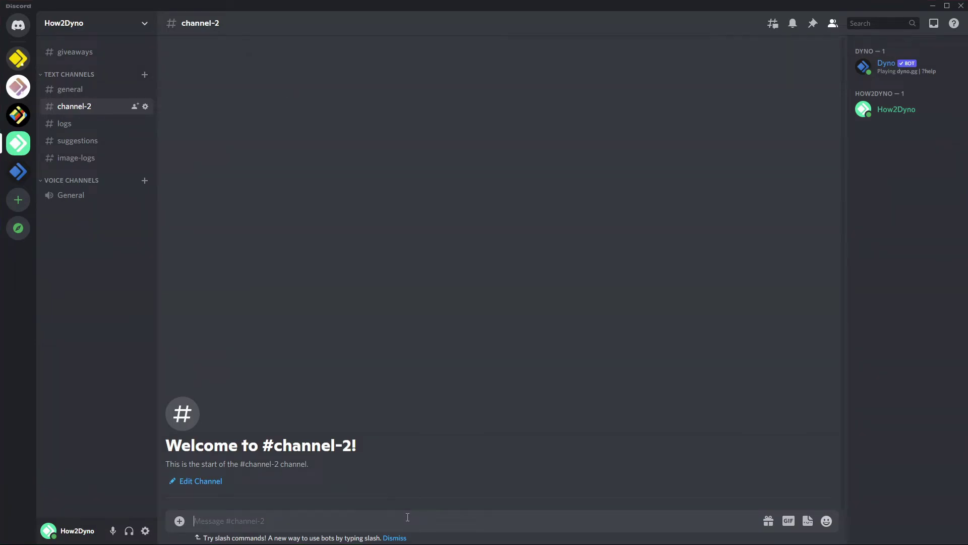
Step: Post kl.png in channel-2, then delete that image message
left_click(179, 521)
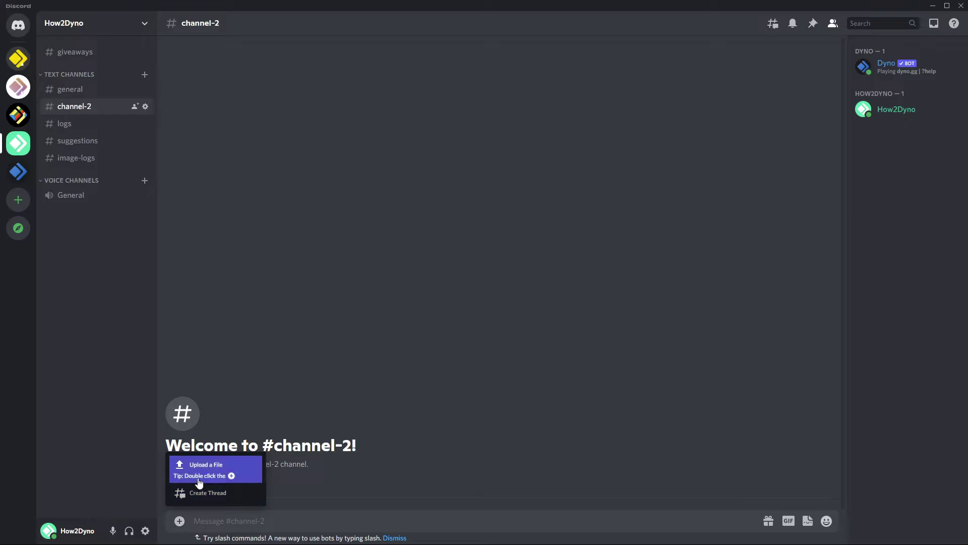
left_click(198, 462)
left_click(605, 338)
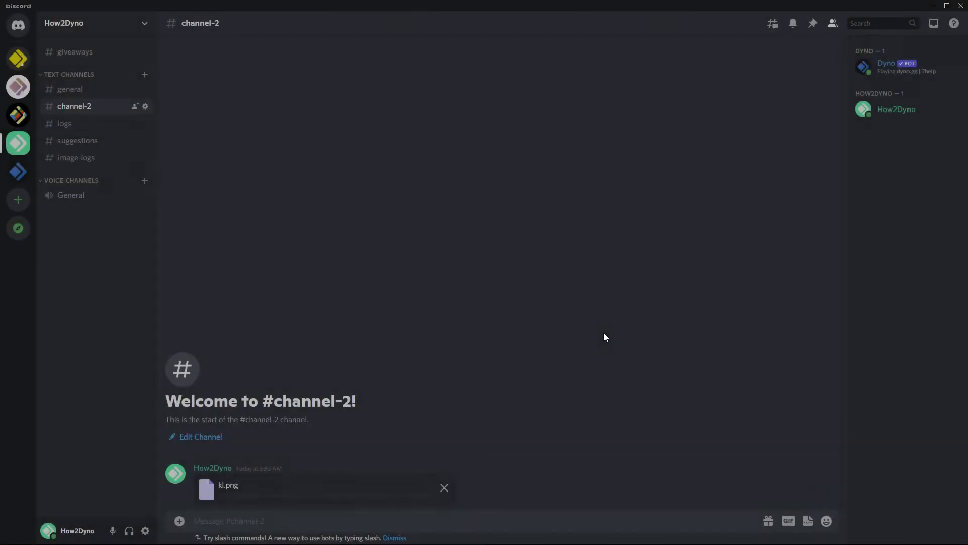
right_click(511, 461)
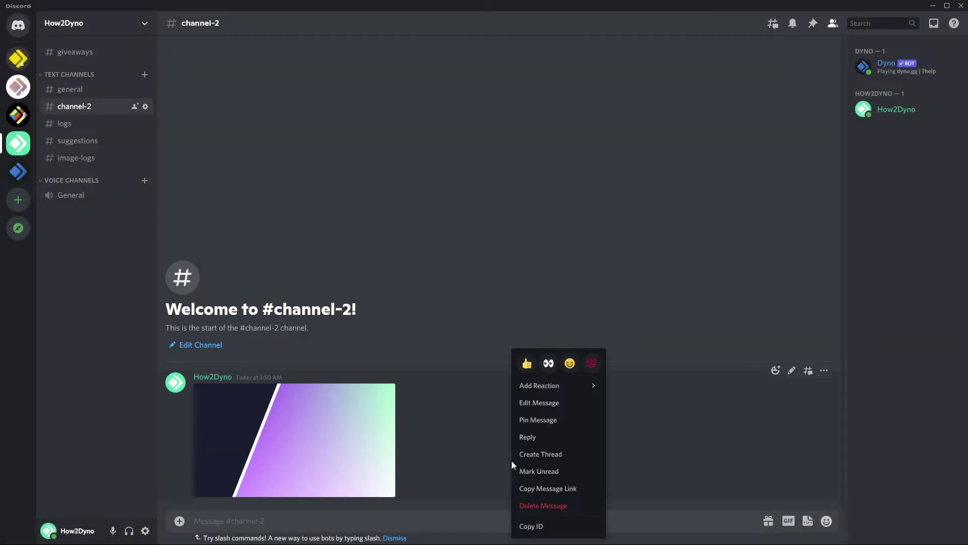
left_click(559, 505)
left_click(560, 388)
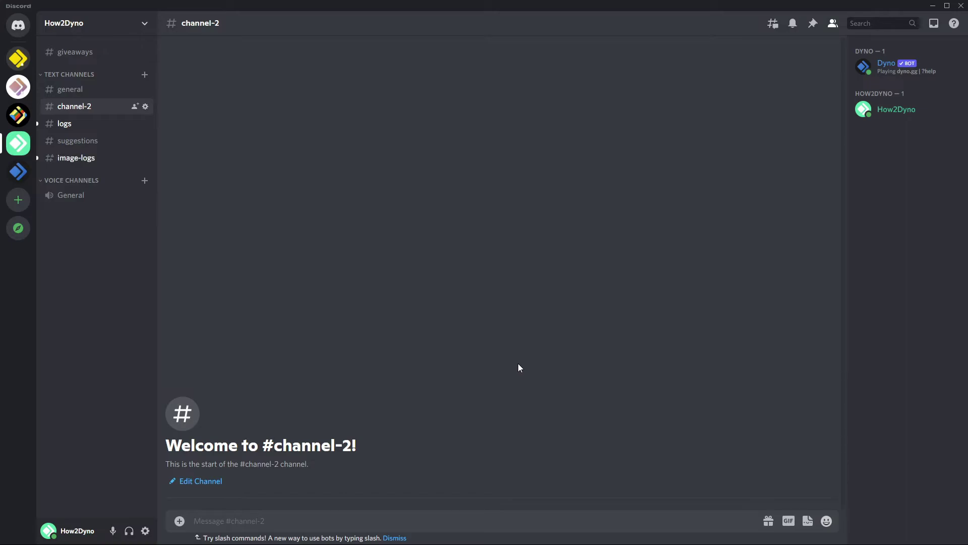
Step: Check #logs and #image-logs, viewing the logged deleted image enlarged
left_click(63, 123)
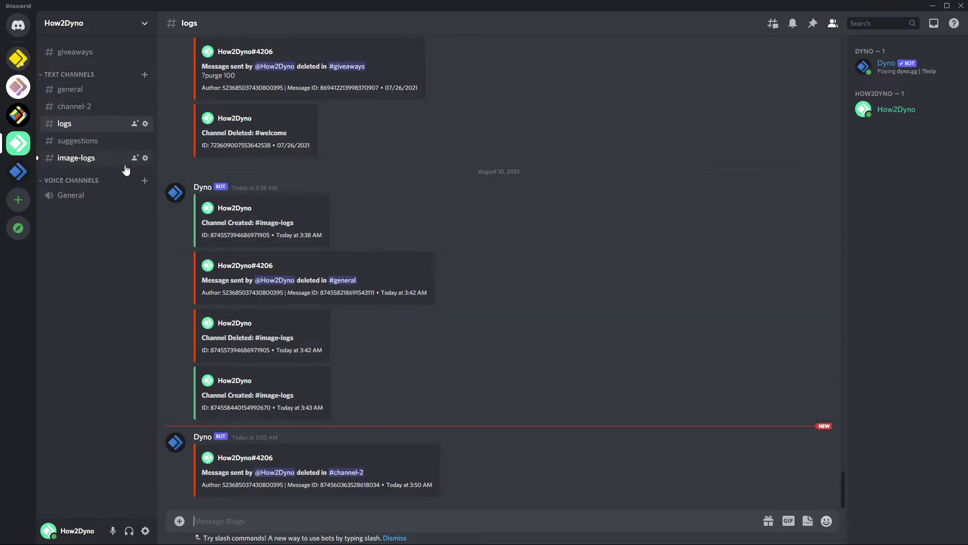
left_click(76, 158)
mouse_move(304, 394)
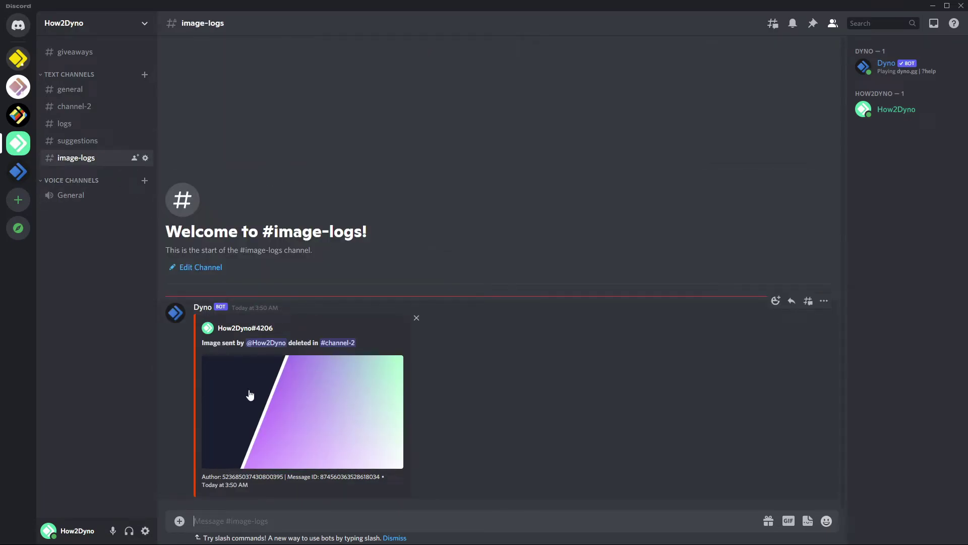
left_click(282, 414)
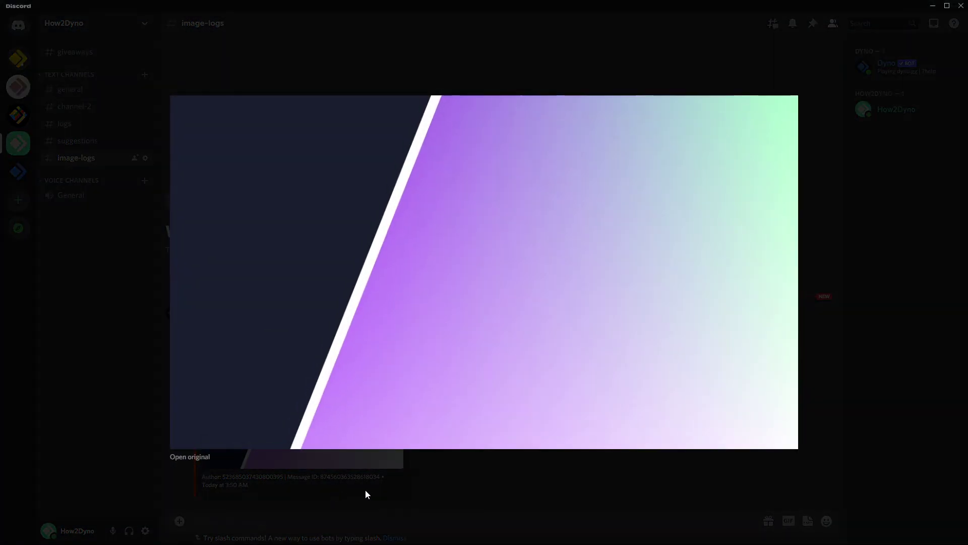
left_click(366, 490)
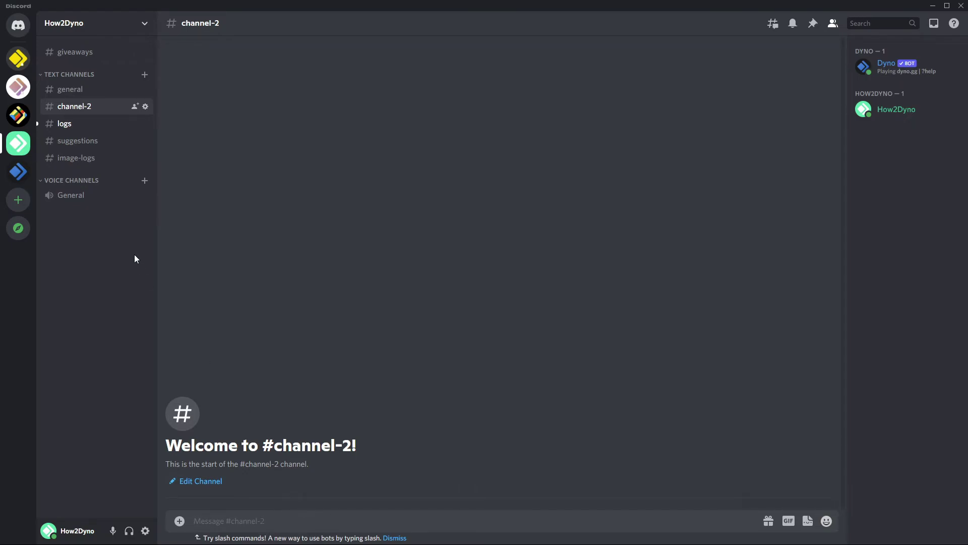
left_click(207, 517)
left_click(106, 125)
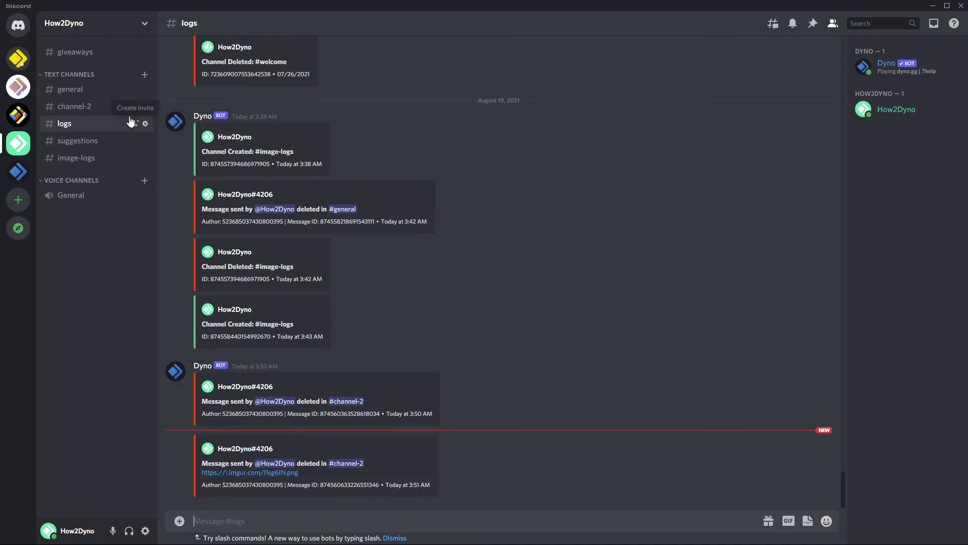
left_click(74, 106)
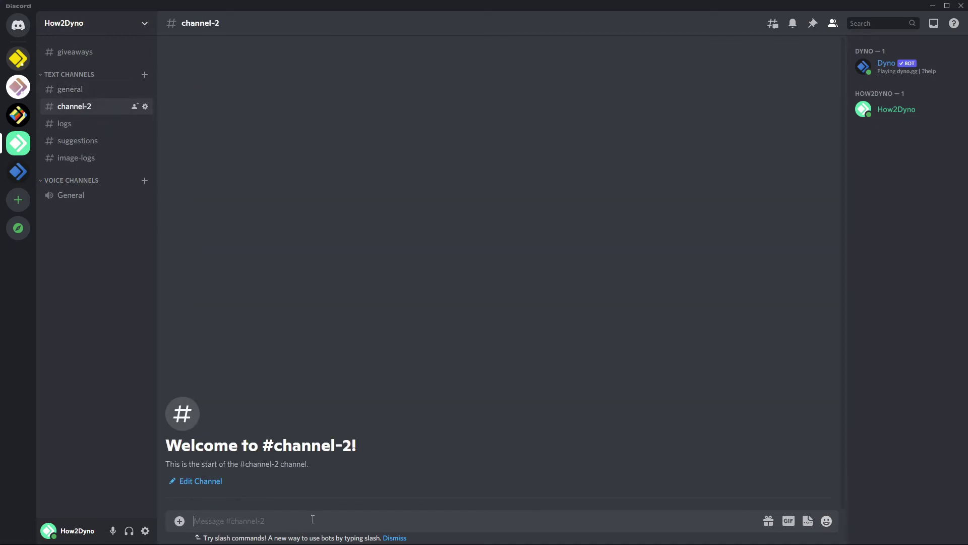